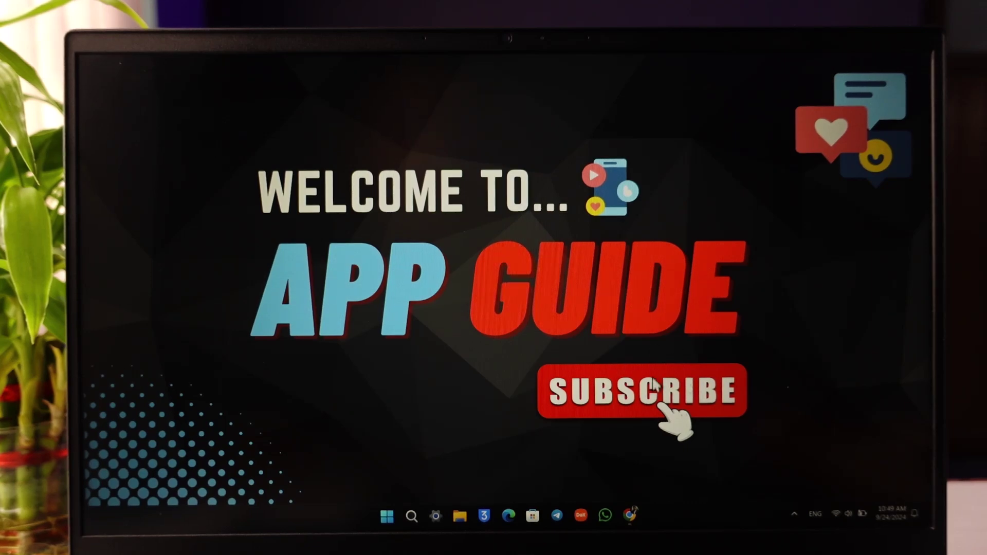
# Navigate Chrome to open.spotify.com, typing 'spotify' in the address bar without the autocomplete
pyautogui.click(637, 516)
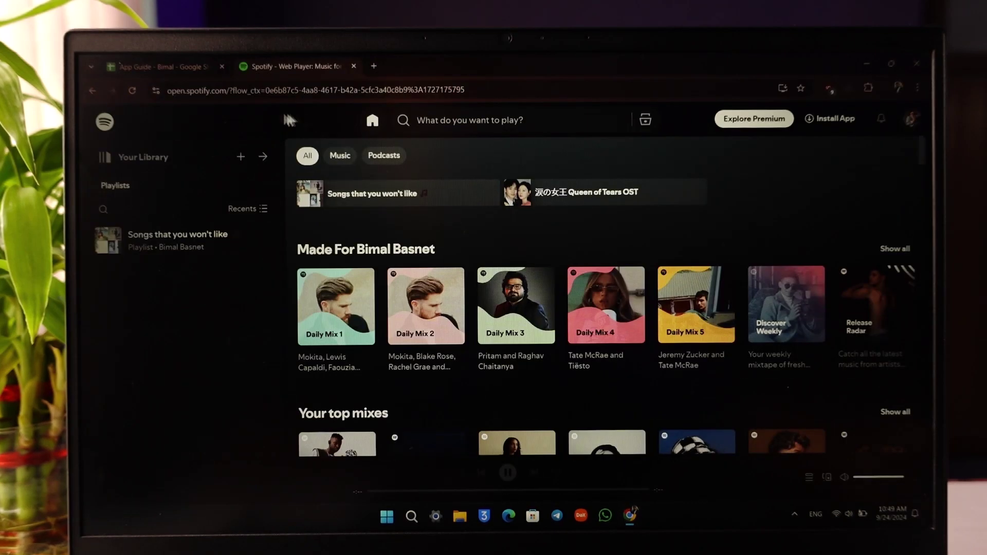
pyautogui.click(245, 93)
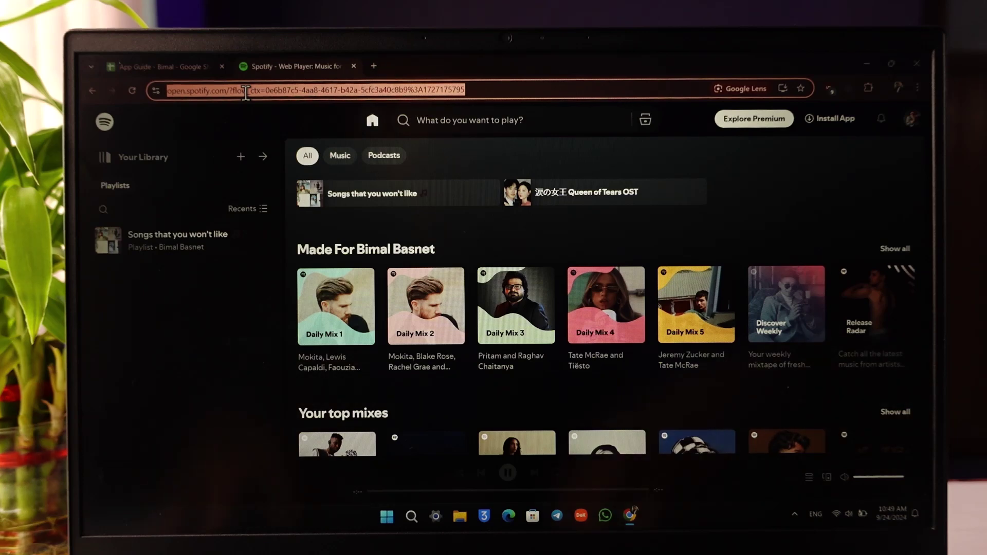
pyautogui.write('sp')
pyautogui.press('BackSpace')
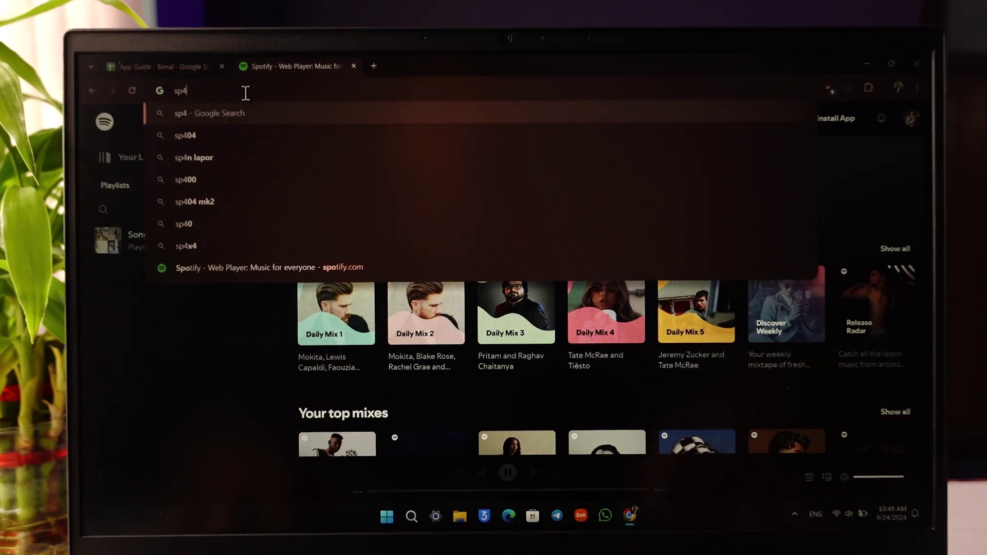
pyautogui.write('o')
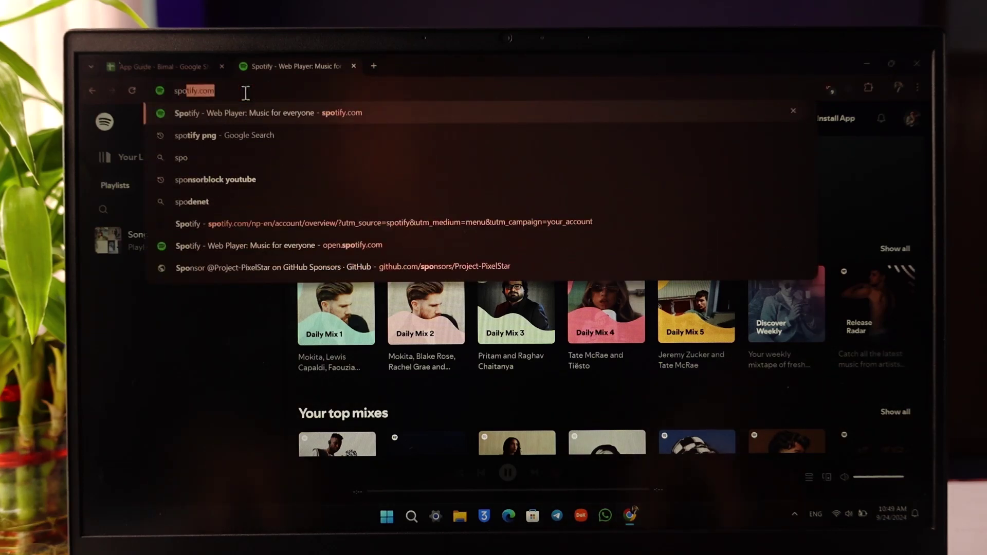
pyautogui.press('Return')
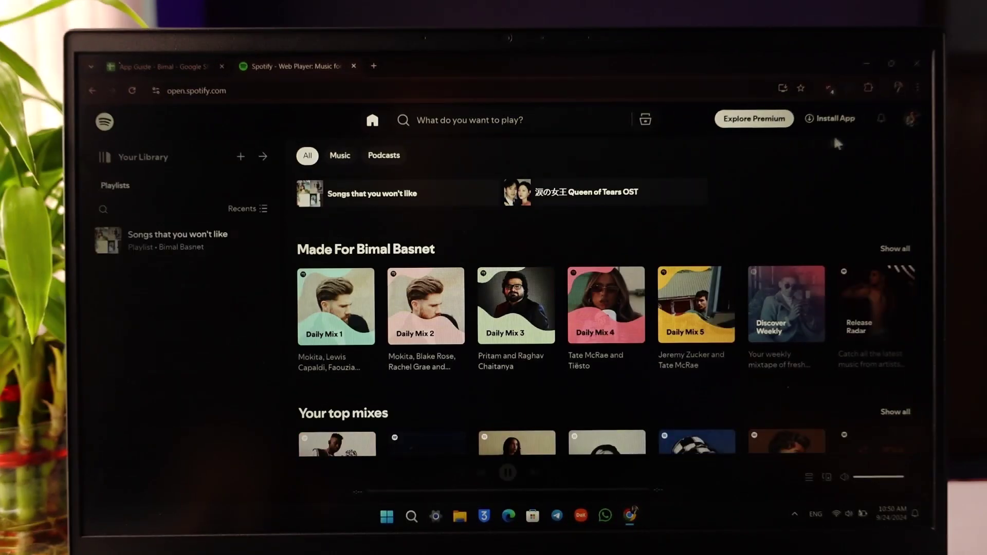
# Choose Account from the profile menu to load the account overview
pyautogui.click(911, 122)
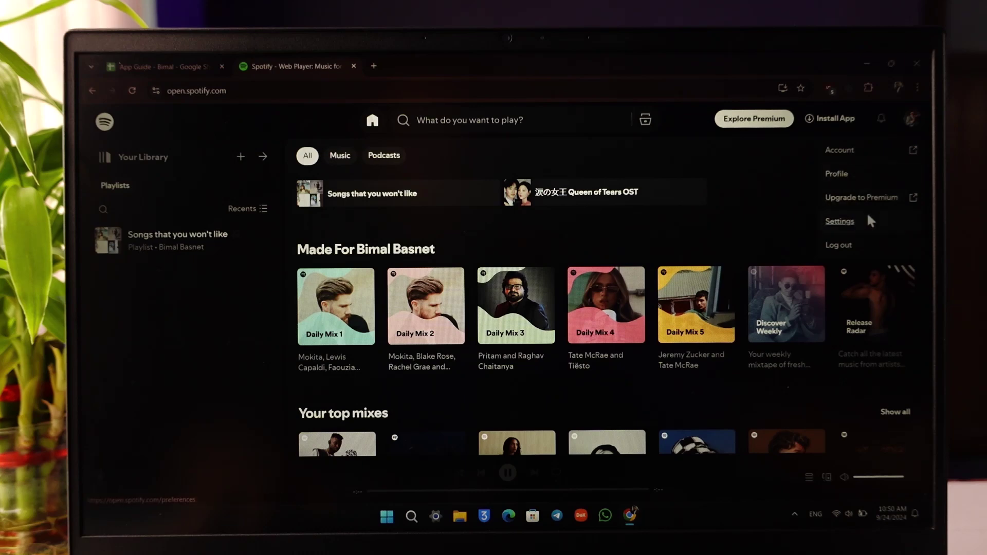
pyautogui.click(853, 150)
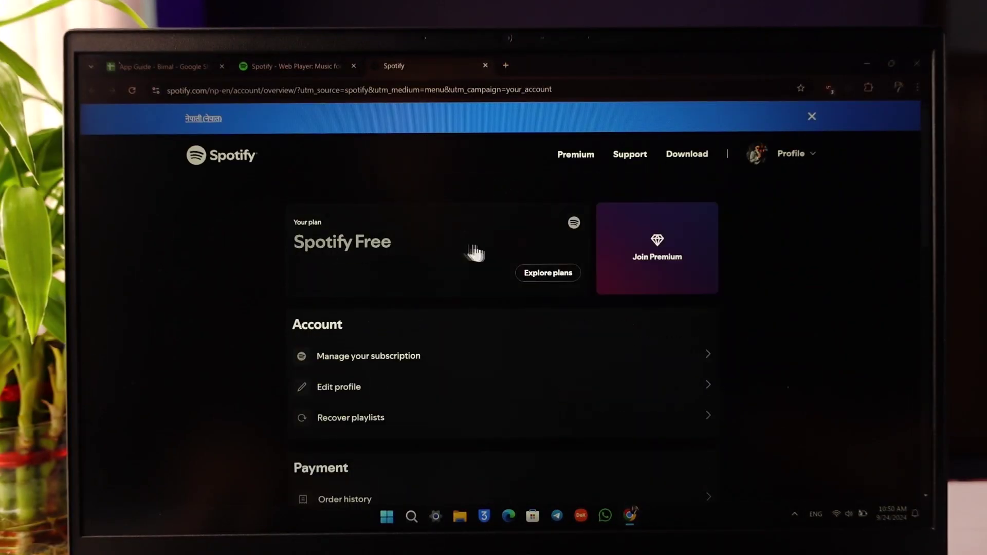
pyautogui.scroll(-2, 562, 296)
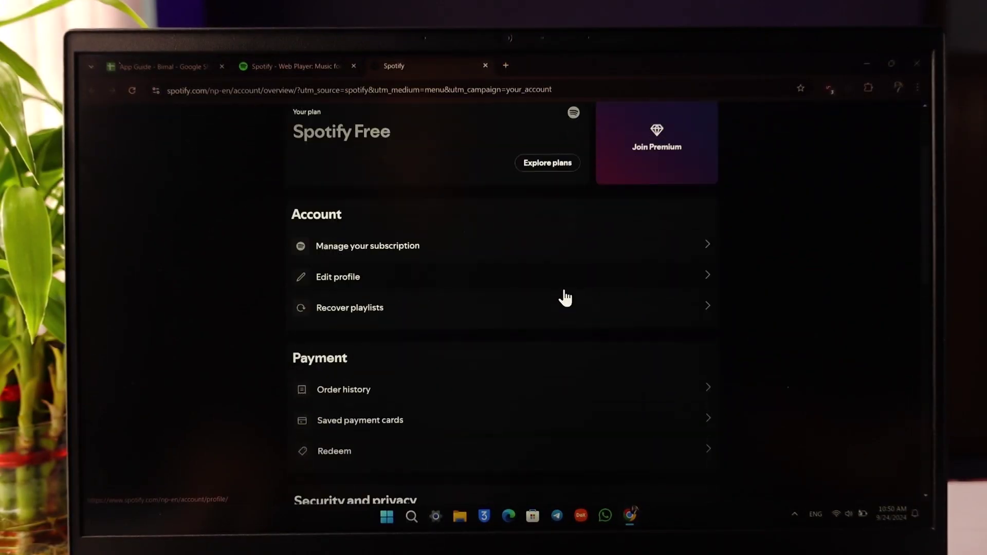
pyautogui.click(467, 253)
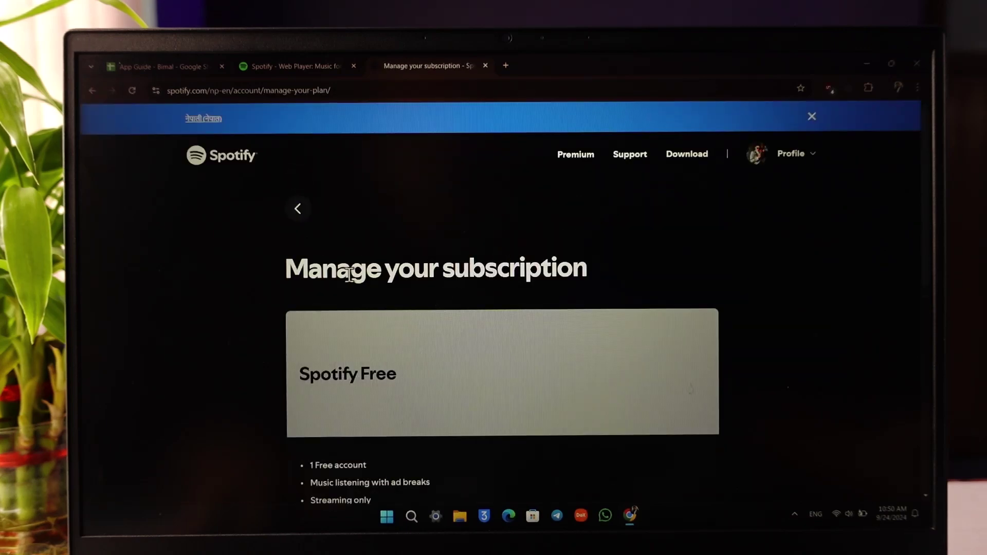
pyautogui.moveTo(349, 270); pyautogui.dragTo(601, 271)
pyautogui.click(601, 271)
pyautogui.scroll(-5, 600, 271)
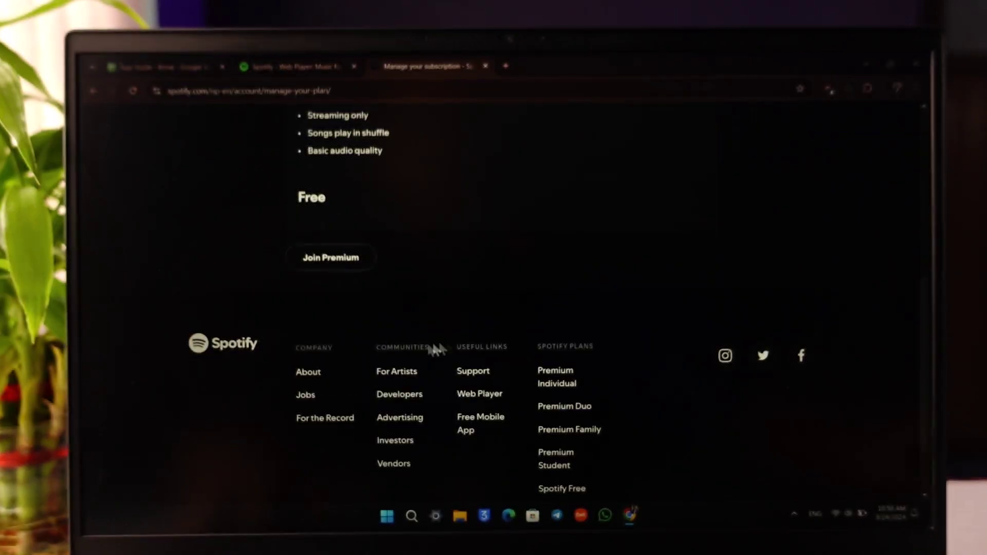
pyautogui.scroll(2, 363, 316)
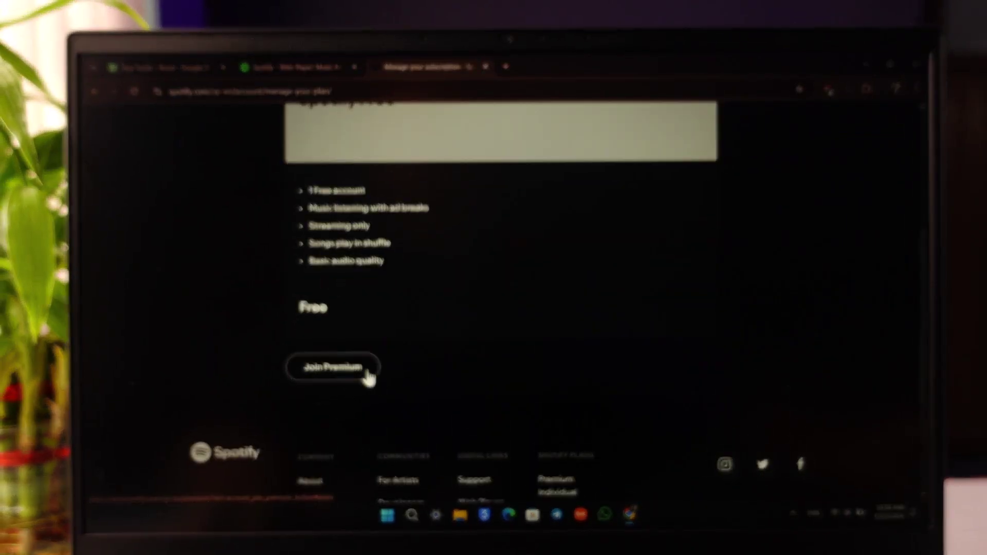
pyautogui.scroll(3, 424, 368)
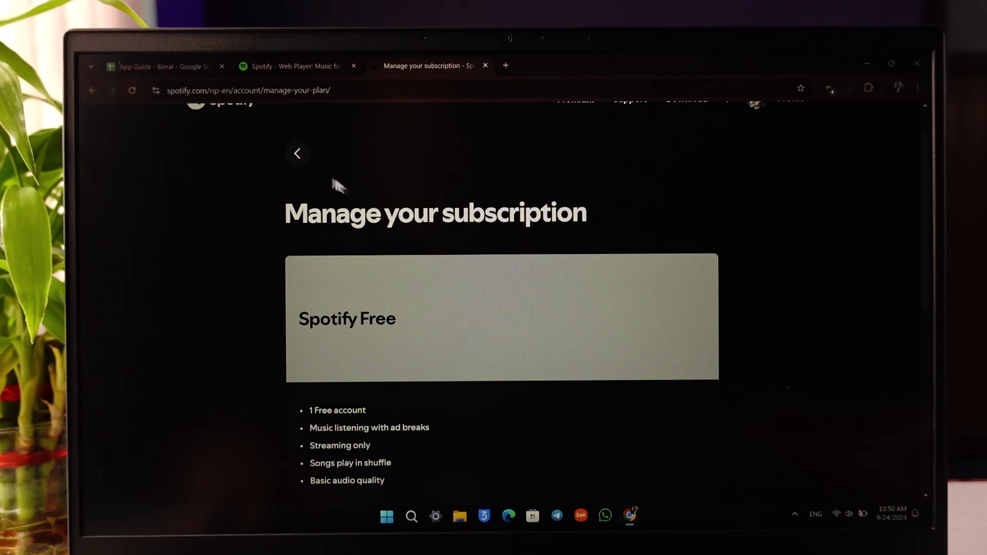
# Return to the account overview, then close its tab to get back to the Web Player home
pyautogui.click(302, 159)
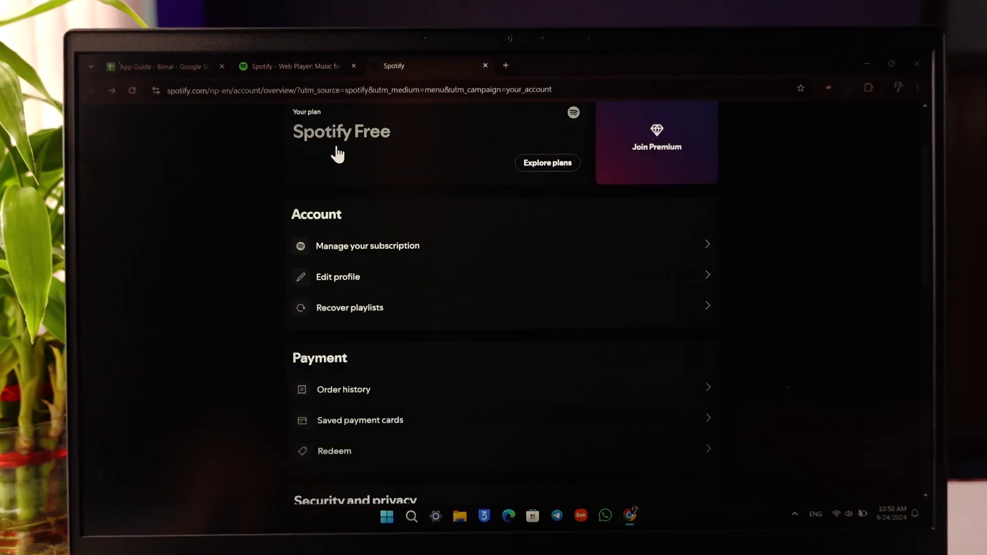
pyautogui.click(486, 67)
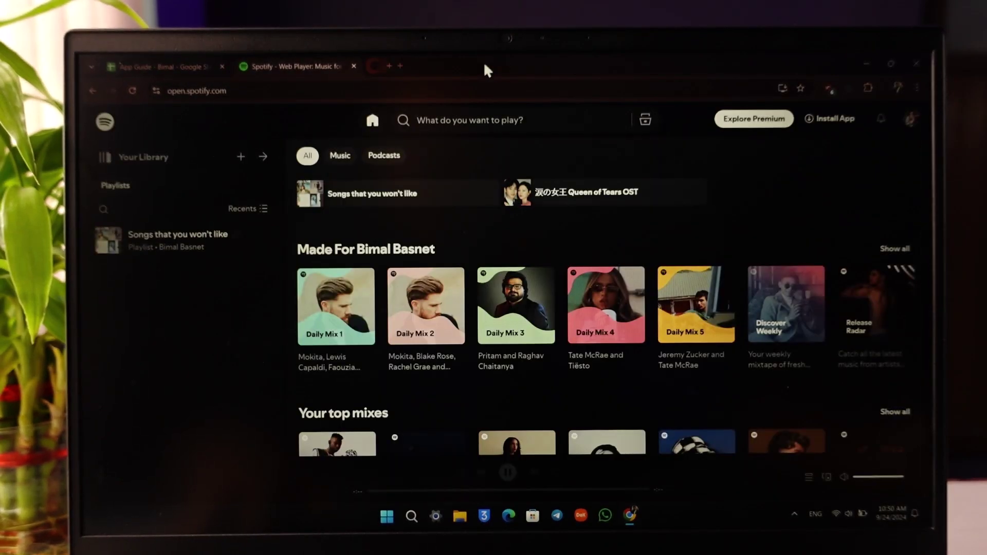